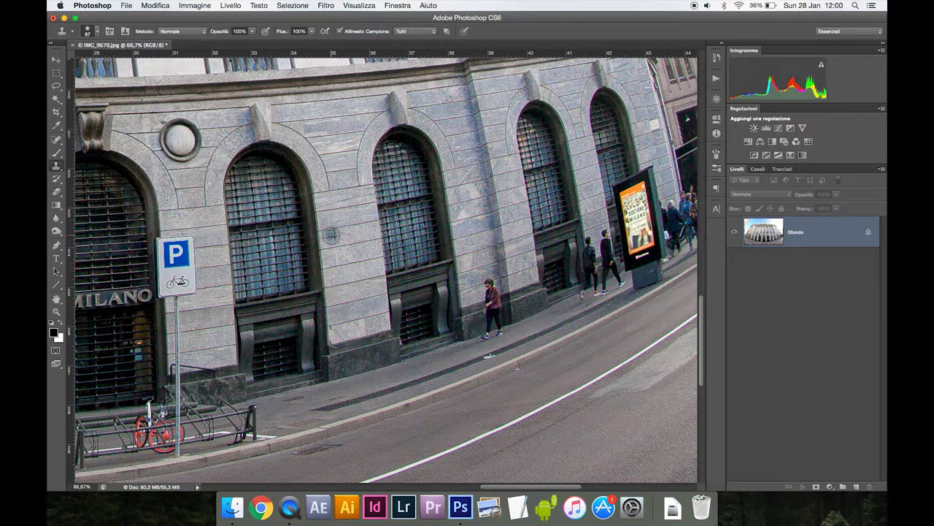
Step: Select the Spot Healing Brush and view the photo at 100%, scrolled right to the pedestrians and billboard
{"action": "key", "text": "j"}
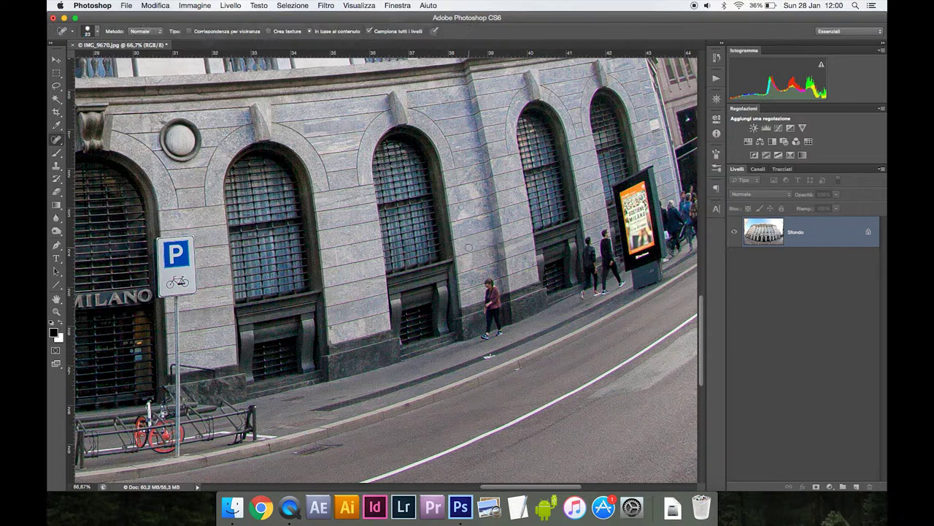
{"action": "key", "text": "super+plus"}
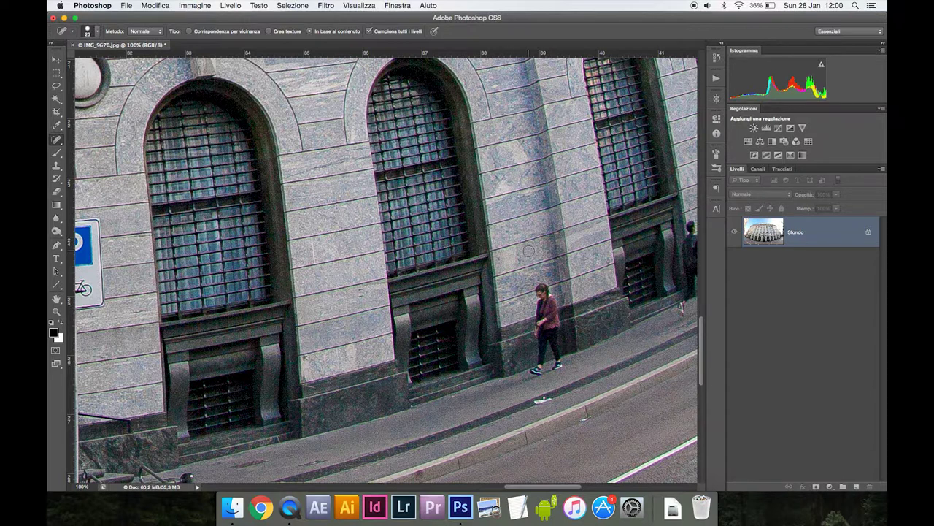
{"action": "scroll", "coordinate": [528, 251], "scroll_direction": "right", "scroll_amount": 3}
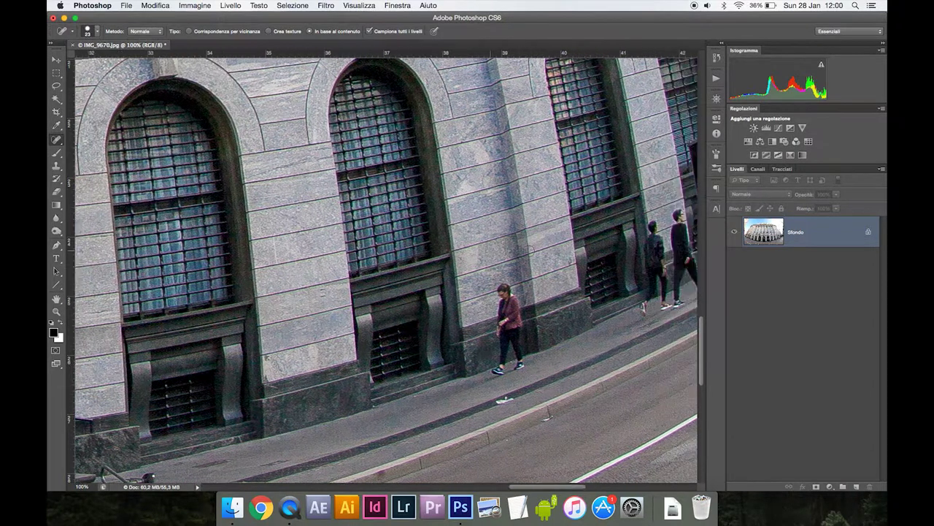
{"action": "scroll", "coordinate": [529, 250], "scroll_direction": "right", "scroll_amount": 3}
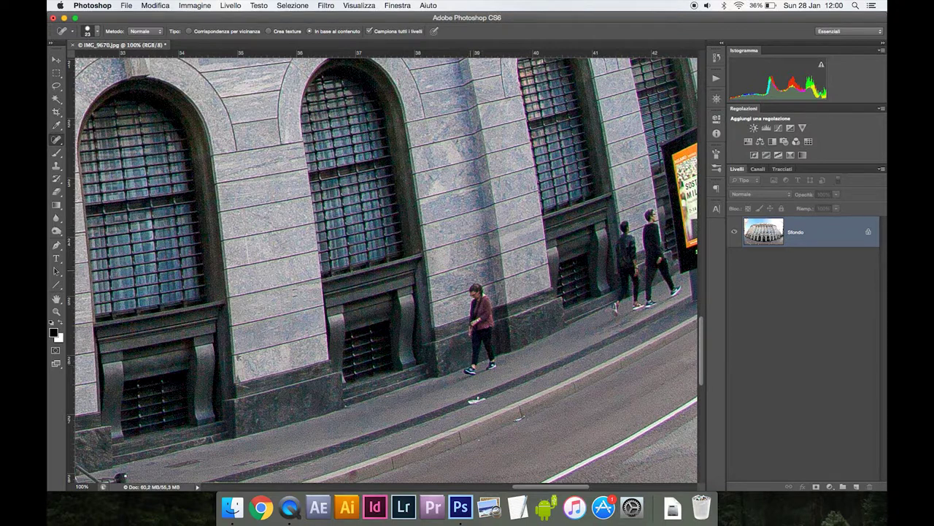
{"action": "scroll", "coordinate": [538, 232], "scroll_direction": "right", "scroll_amount": 3}
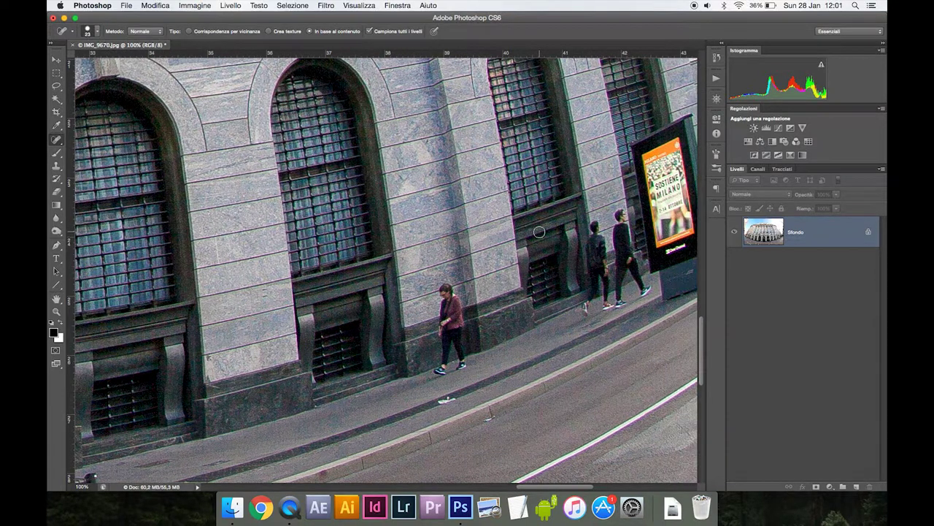
Step: Spot-heal the woman and both men on the sidewalk, then undo the smeared right-man stroke
{"action": "mouse_move", "coordinate": [437, 372]}
{"action": "left_mouse_down"}
{"action": "mouse_move", "coordinate": [445, 292]}
{"action": "mouse_move", "coordinate": [461, 368]}
{"action": "mouse_move", "coordinate": [446, 303]}
{"action": "mouse_move", "coordinate": [460, 317]}
{"action": "mouse_move", "coordinate": [457, 295]}
{"action": "left_mouse_up"}
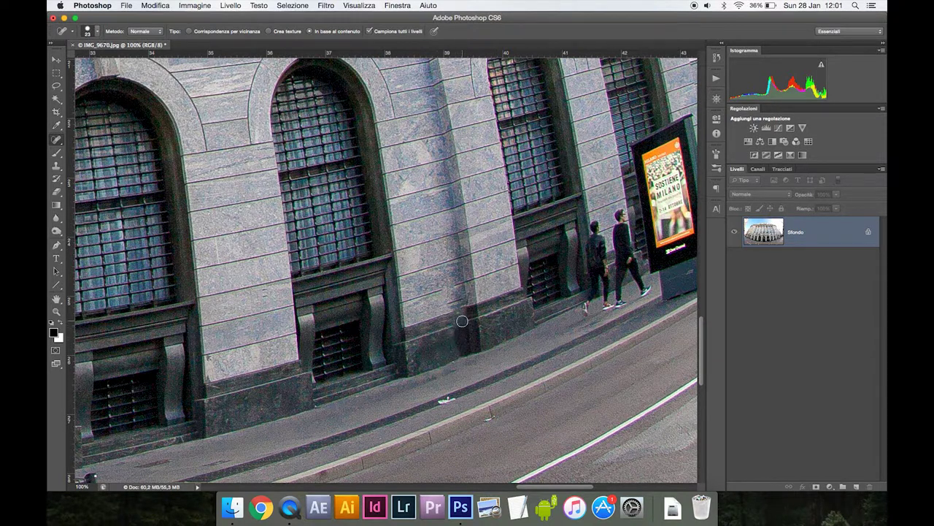
{"action": "left_click_drag", "start_coordinate": [587, 312], "coordinate": [606, 261]}
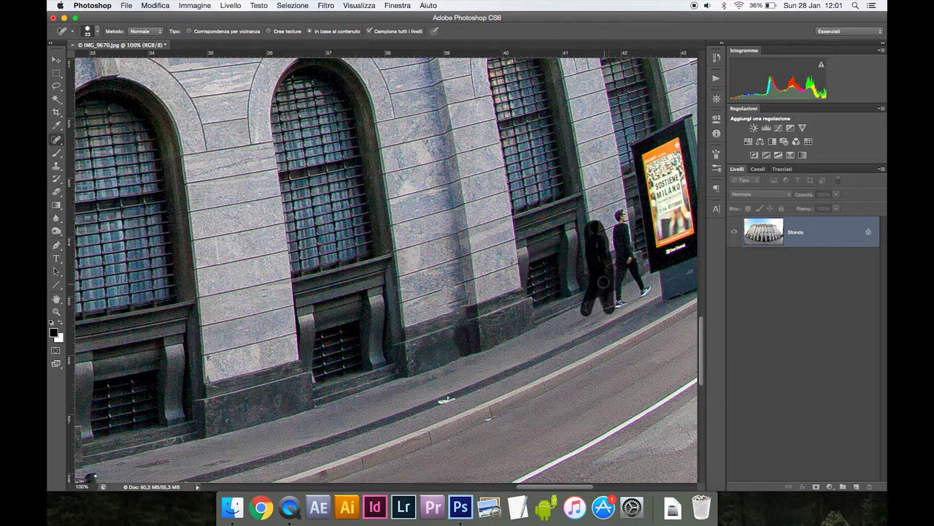
{"action": "left_click_drag", "start_coordinate": [607, 261], "coordinate": [603, 282]}
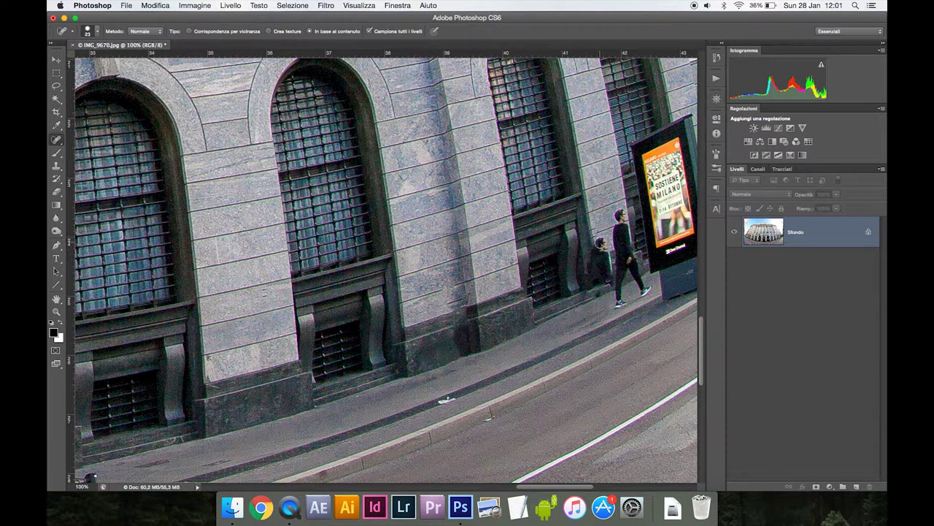
{"action": "left_click_drag", "start_coordinate": [619, 214], "coordinate": [617, 298]}
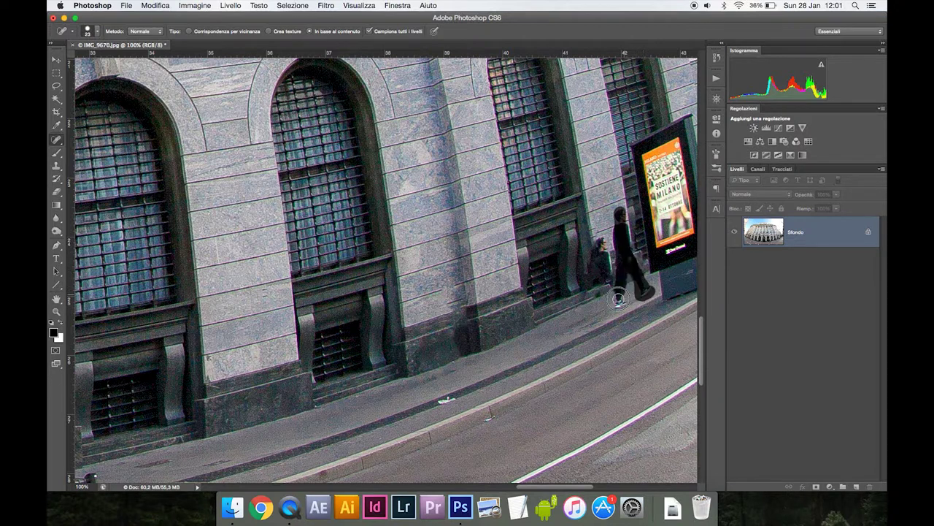
{"action": "mouse_move", "coordinate": [617, 298]}
{"action": "left_mouse_down"}
{"action": "mouse_move", "coordinate": [613, 229]}
{"action": "mouse_move", "coordinate": [621, 271]}
{"action": "left_mouse_up"}
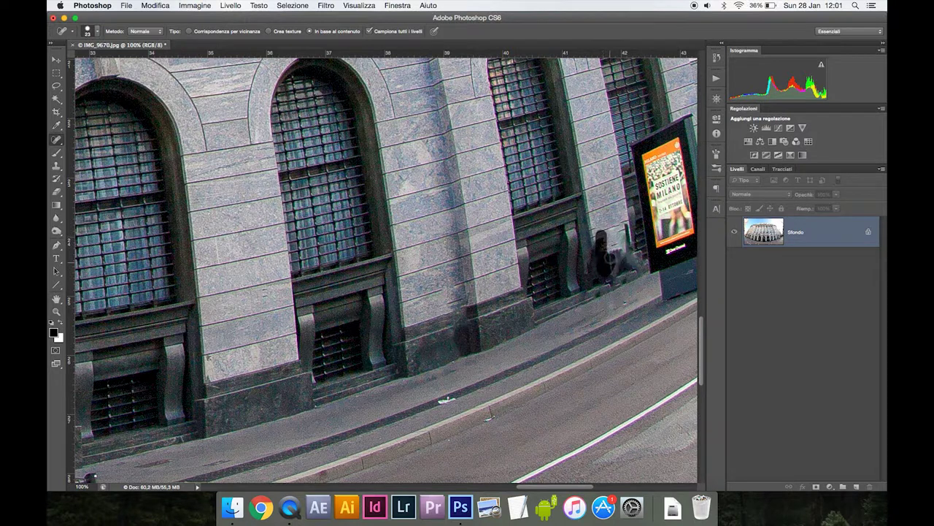
{"action": "key", "text": "ctrl+alt+z"}
Step: Undo the left man's healing, switch to Clone Stamp and sample a wall area
{"action": "key", "text": "ctrl+alt+z"}
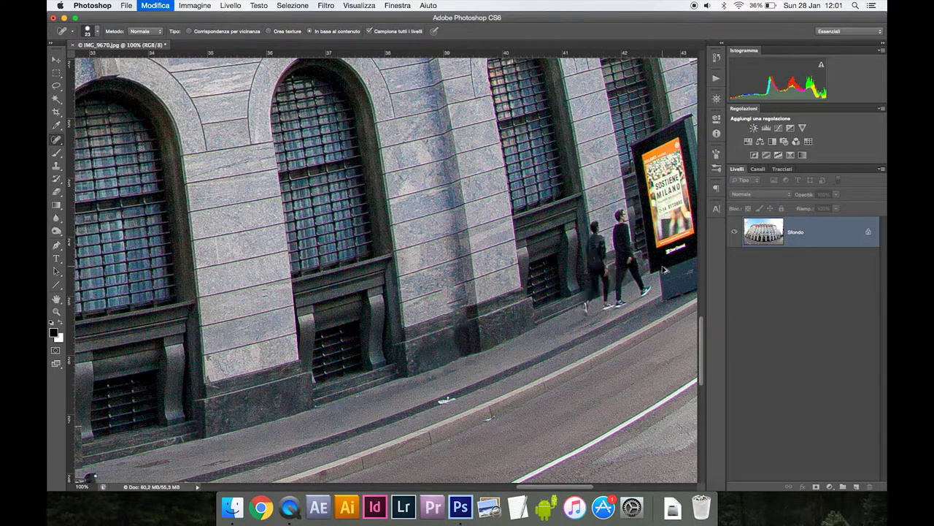
{"action": "key", "text": "ctrl+alt+z"}
{"action": "key", "text": "s"}
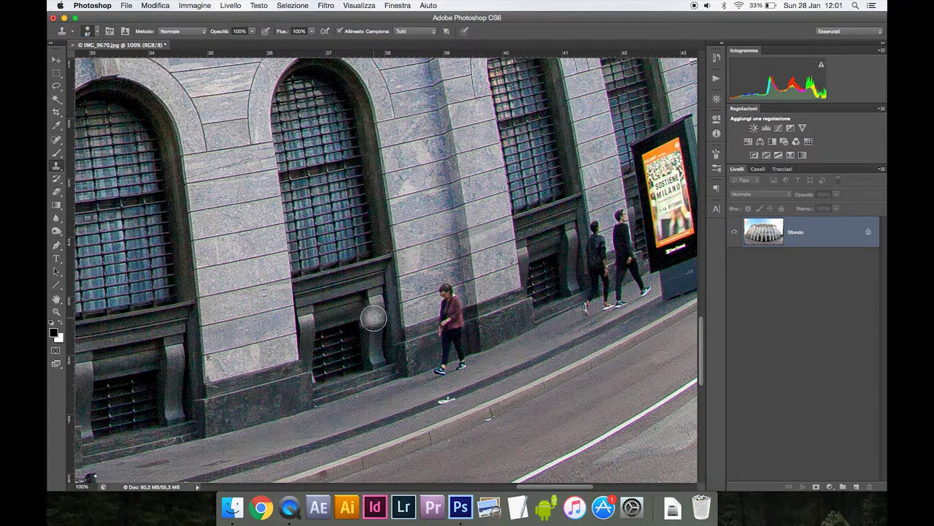
{"action": "left_click", "coordinate": [496, 293], "text": "alt"}
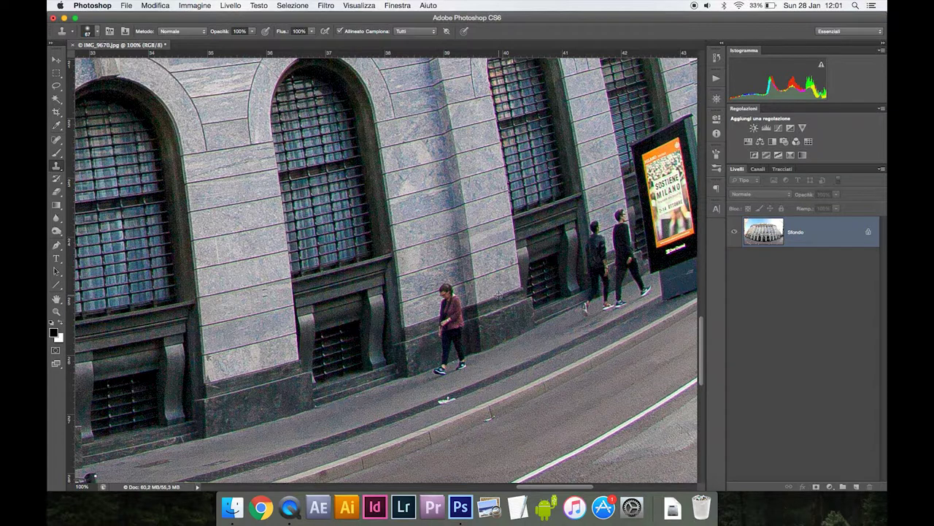
Step: Shrink the Clone Stamp brush to 48 px and clone over the stray dark blob on the wall
{"action": "left_click", "coordinate": [95, 33]}
{"action": "left_click_drag", "start_coordinate": [93, 60], "coordinate": [84, 59]}
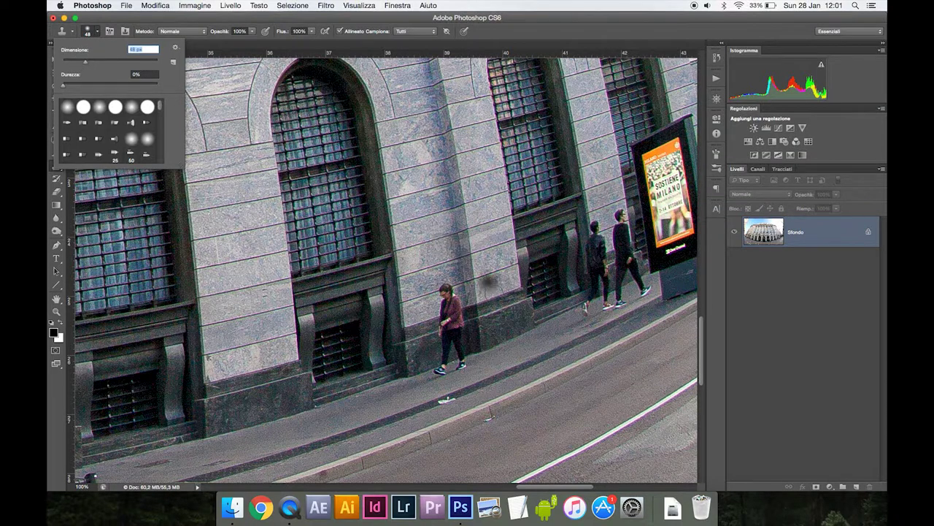
{"action": "left_click", "coordinate": [500, 299]}
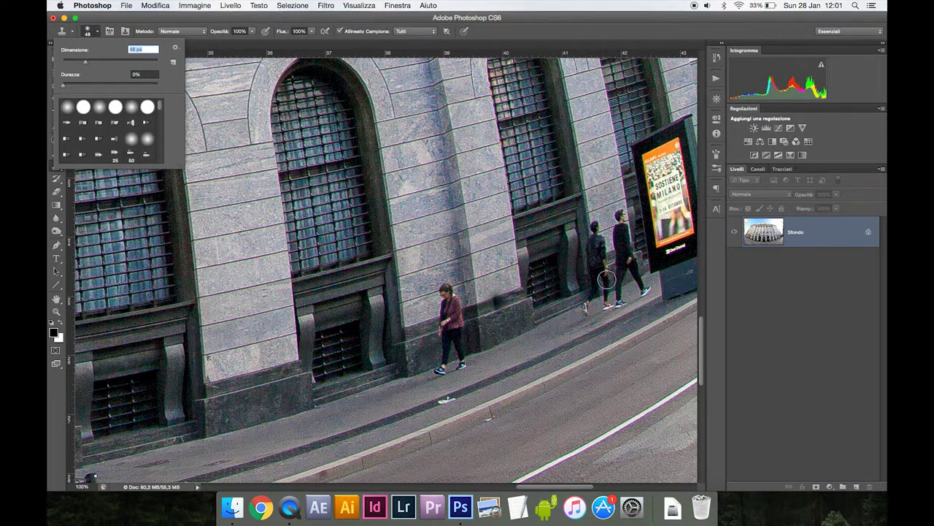
{"action": "left_click", "coordinate": [491, 301]}
{"action": "key", "text": "Return"}
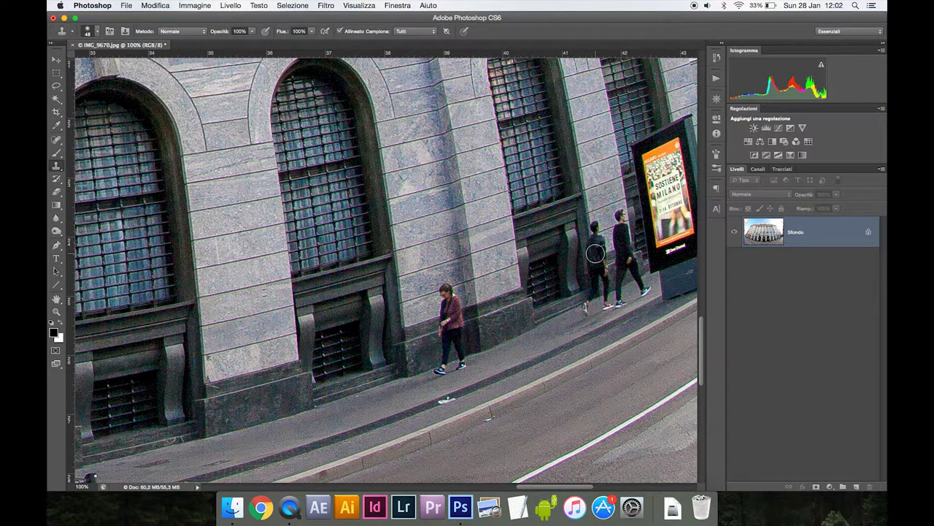
Step: Clone wall texture over the walking man's torso and the man near the billboard
{"action": "mouse_move", "coordinate": [595, 256]}
{"action": "left_mouse_down"}
{"action": "mouse_move", "coordinate": [599, 247]}
{"action": "mouse_move", "coordinate": [600, 294]}
{"action": "mouse_move", "coordinate": [587, 306]}
{"action": "left_mouse_up"}
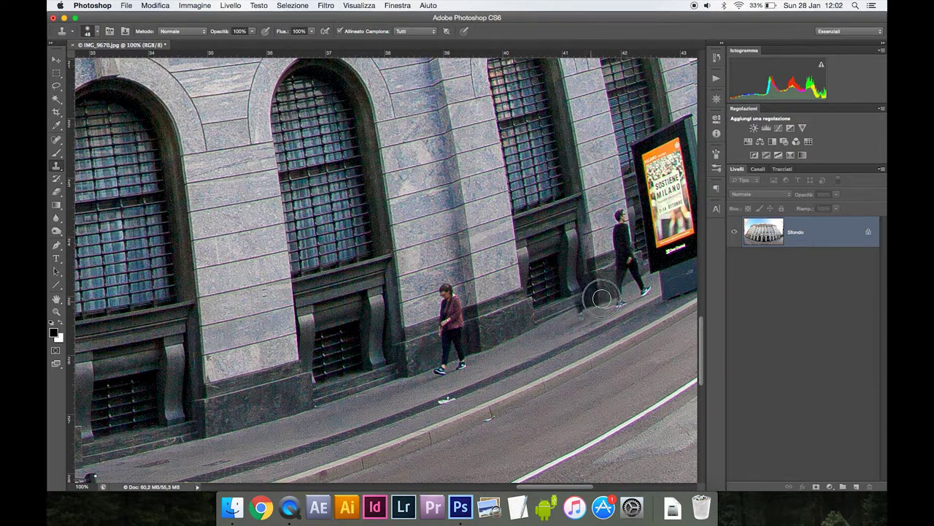
{"action": "mouse_move", "coordinate": [620, 260]}
{"action": "left_mouse_down"}
{"action": "mouse_move", "coordinate": [608, 228]}
{"action": "mouse_move", "coordinate": [645, 298]}
{"action": "mouse_move", "coordinate": [632, 256]}
{"action": "left_mouse_up"}
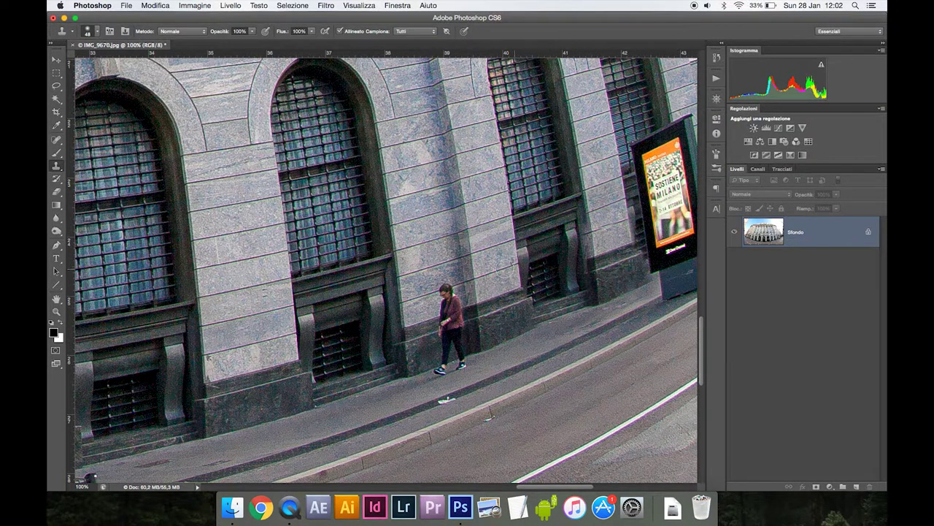
Step: Cover the dark blemish by the lower window grate and clone pavement over the woman's legs
{"action": "left_click", "coordinate": [519, 276]}
{"action": "mouse_move", "coordinate": [439, 316]}
{"action": "left_mouse_down"}
{"action": "mouse_move", "coordinate": [440, 365]}
{"action": "mouse_move", "coordinate": [452, 333]}
{"action": "mouse_move", "coordinate": [438, 284]}
{"action": "mouse_move", "coordinate": [456, 309]}
{"action": "mouse_move", "coordinate": [464, 361]}
{"action": "left_mouse_up"}
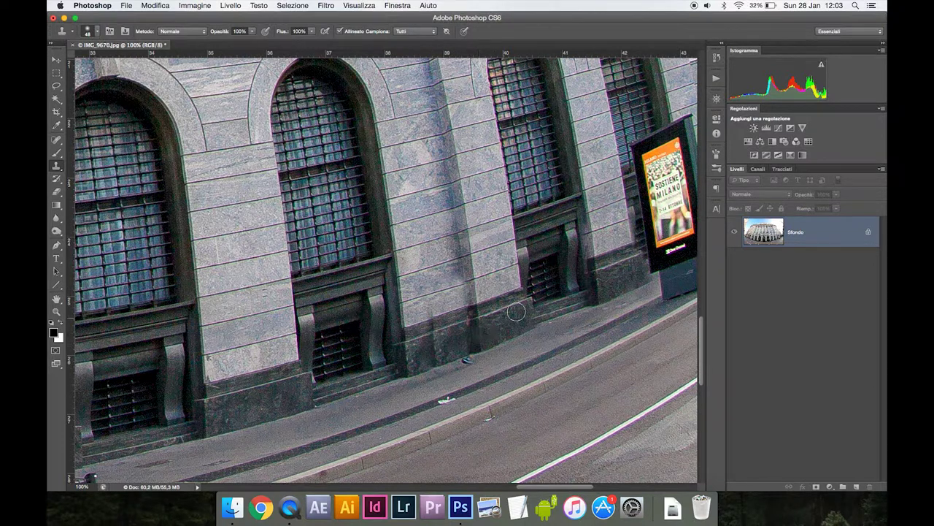
{"action": "scroll", "coordinate": [524, 296], "scroll_direction": "down", "scroll_amount": 2}
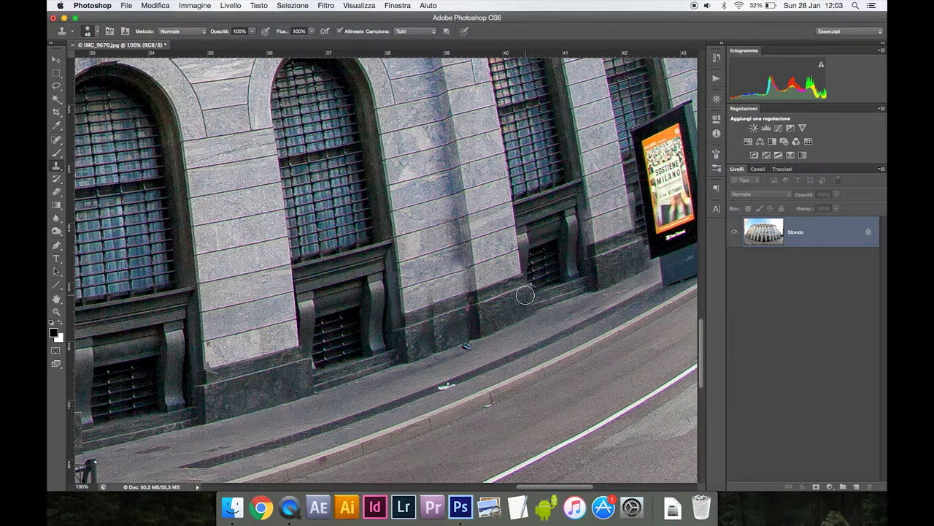